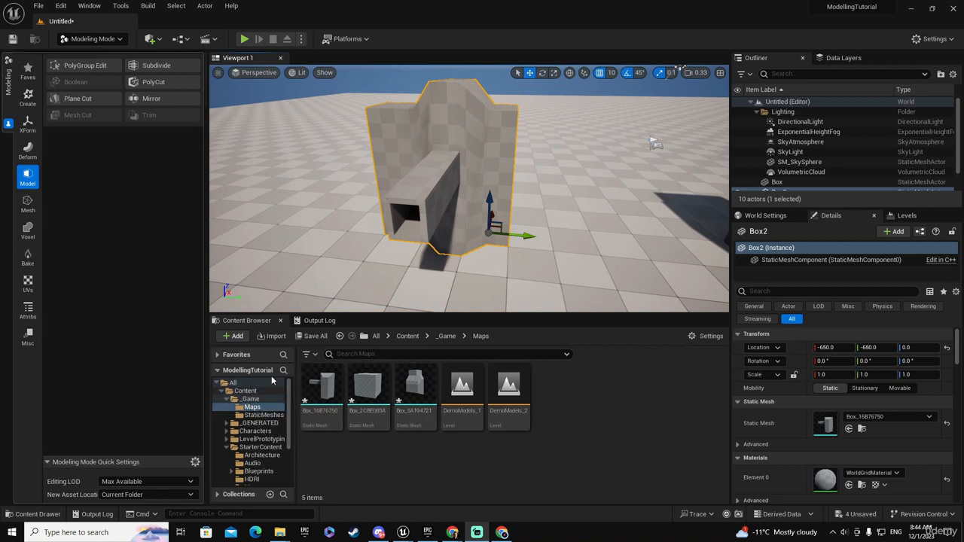
- Move the three Box static meshes from the Maps folder into the StaticMeshes folder and open that folder
{"action": "left_click", "coordinate": [410, 390]}
{"action": "left_click", "coordinate": [367, 388], "text": "ctrl"}
{"action": "left_click", "coordinate": [321, 388], "text": "ctrl"}
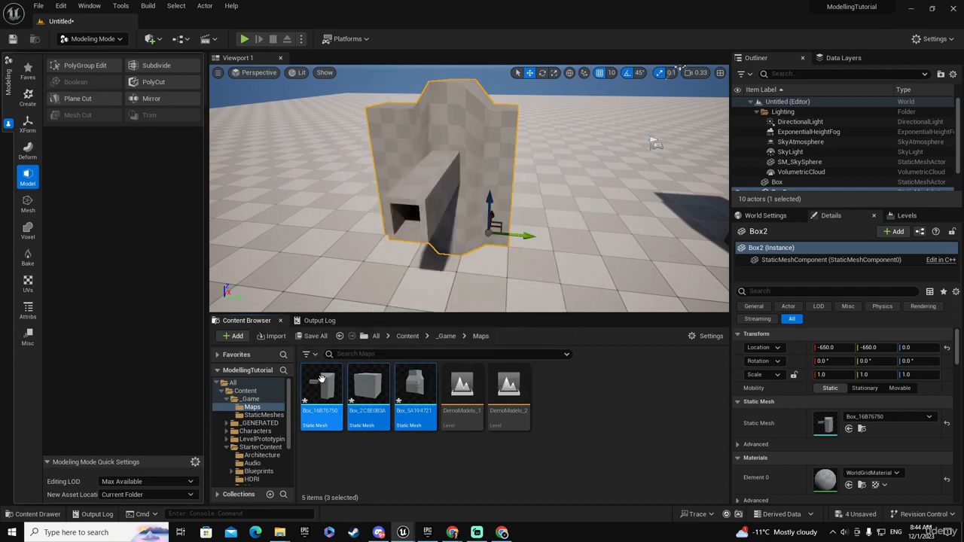
{"action": "left_click_drag", "start_coordinate": [322, 376], "coordinate": [267, 419]}
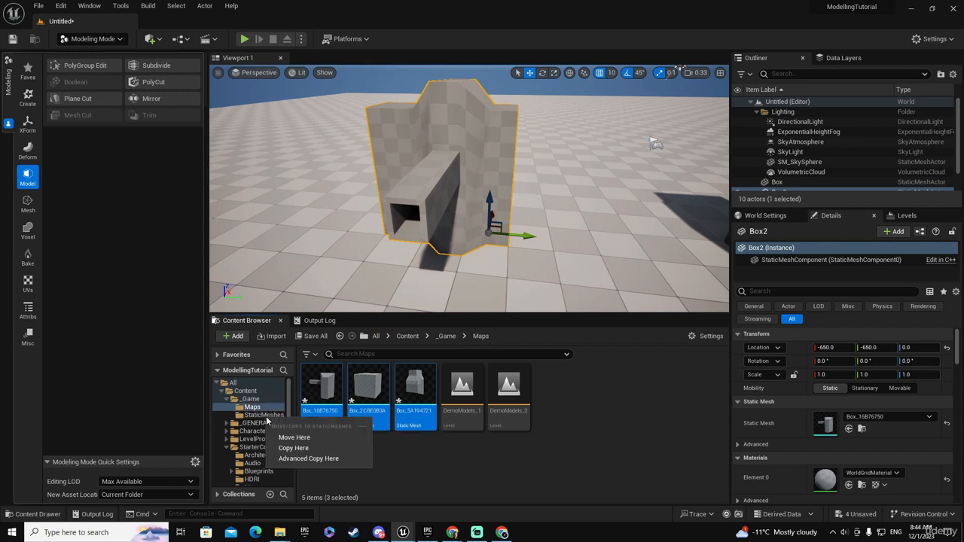
{"action": "left_click", "coordinate": [309, 438]}
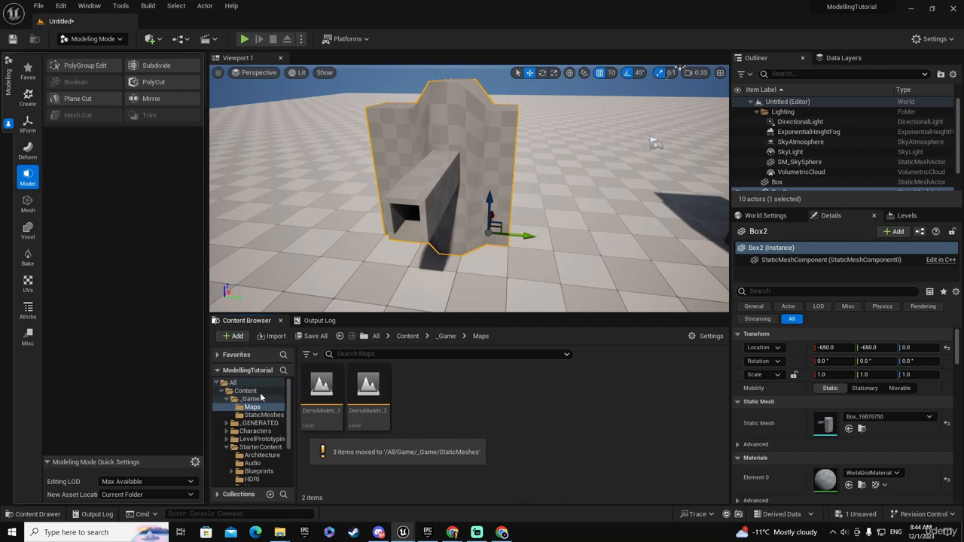
{"action": "left_click", "coordinate": [262, 417]}
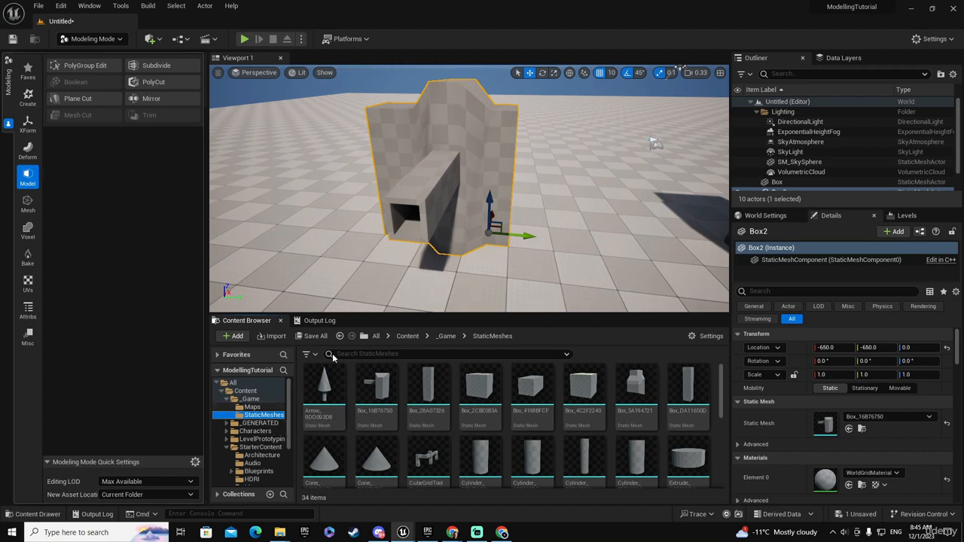
- Create a box with a height of 200 on the empty floor beside the existing model
{"action": "right_click_drag", "start_coordinate": [354, 226], "coordinate": [248, 218]}
{"action": "left_click", "coordinate": [32, 101]}
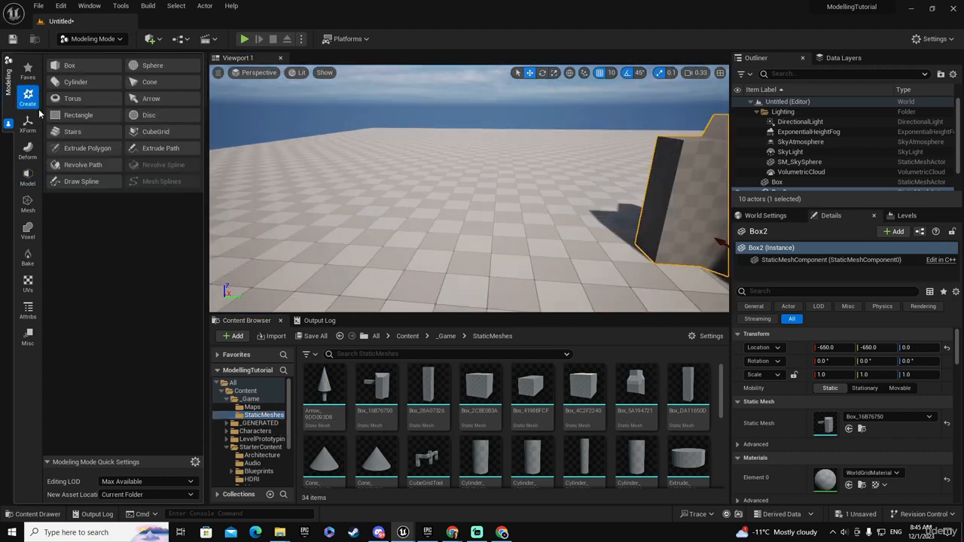
{"action": "left_click", "coordinate": [72, 70]}
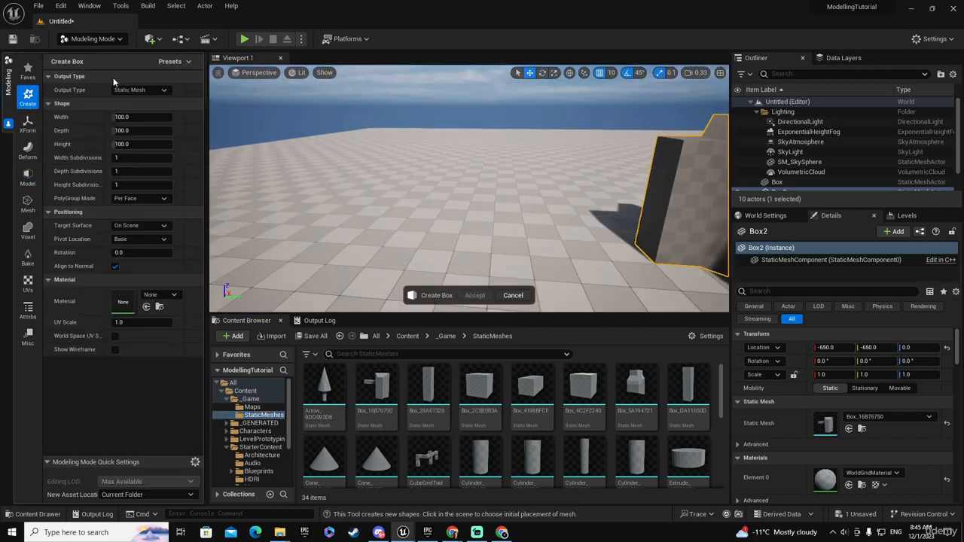
{"action": "left_click", "coordinate": [440, 240]}
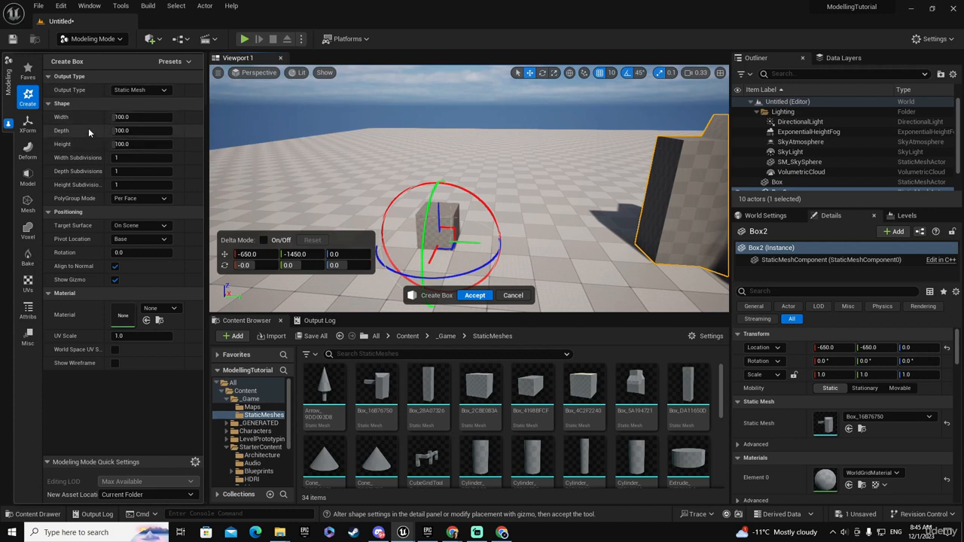
{"action": "left_click", "coordinate": [150, 144]}
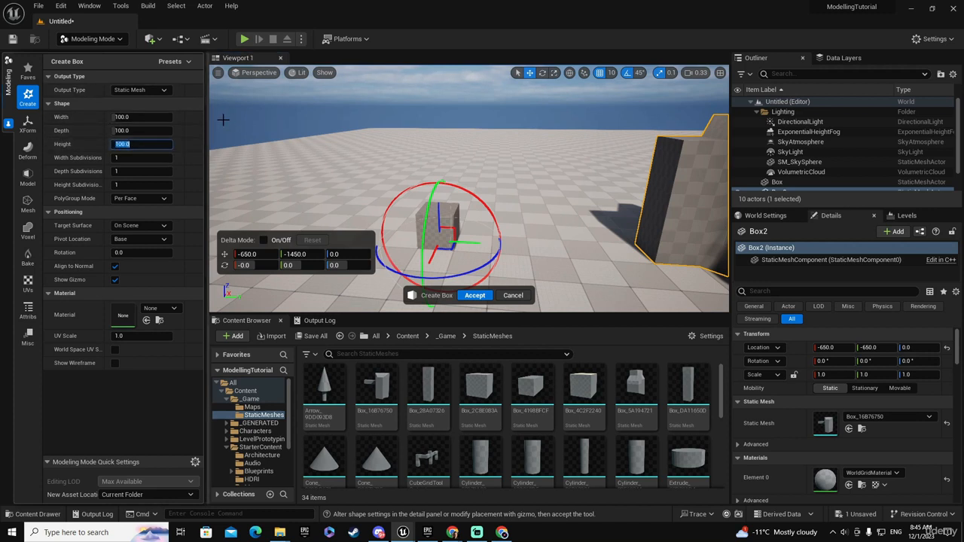
{"action": "type", "text": "200"}
{"action": "key", "text": "Return"}
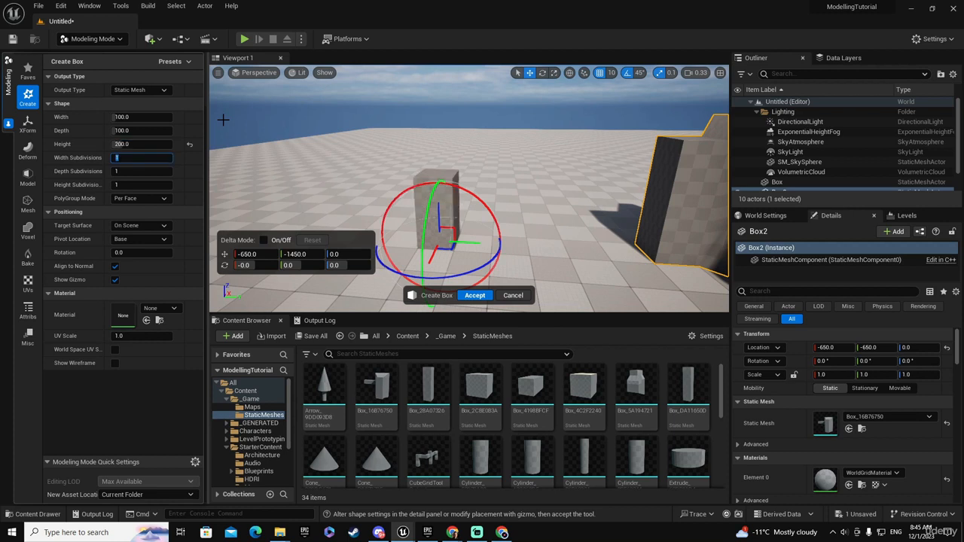
{"action": "left_click", "coordinate": [475, 294]}
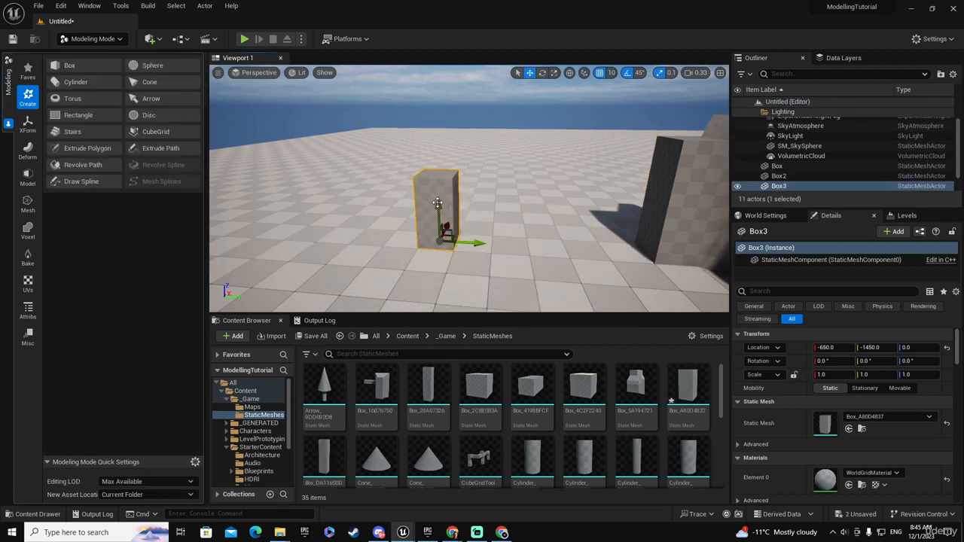
- Set the grid snap size to 50 and raise the new box to a Z location of 250
{"action": "left_click_drag", "start_coordinate": [438, 205], "coordinate": [425, 108]}
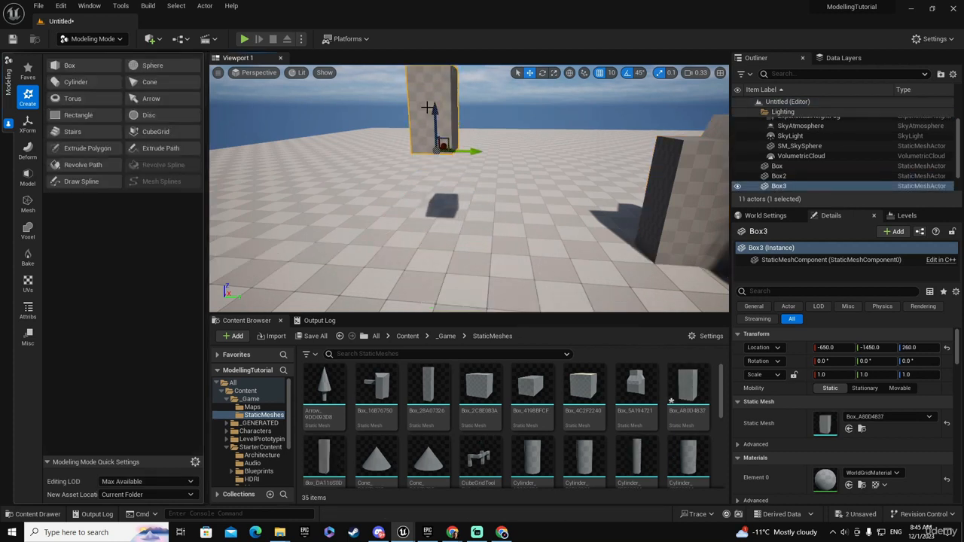
{"action": "key", "text": "ctrl+z"}
{"action": "left_click", "coordinate": [611, 72]}
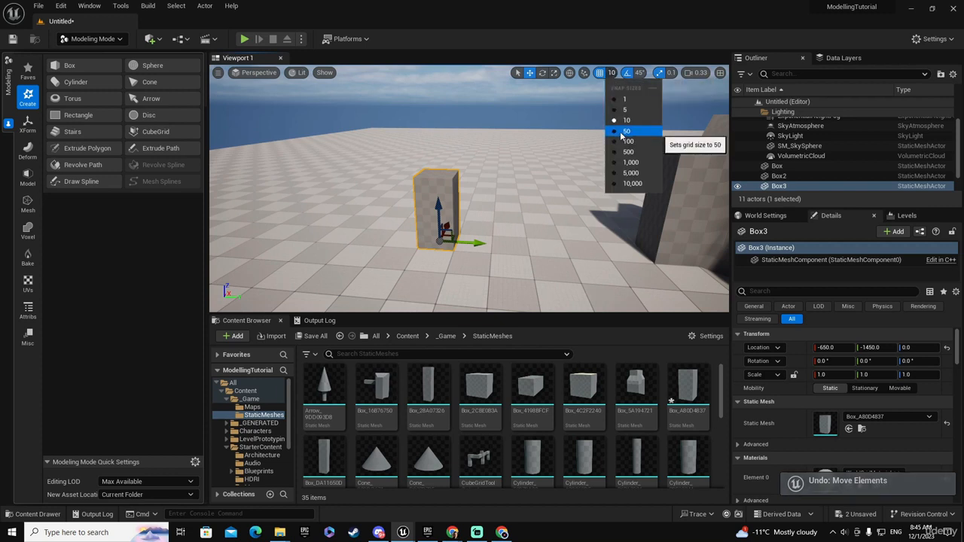
{"action": "left_click", "coordinate": [614, 132]}
{"action": "left_click_drag", "start_coordinate": [438, 208], "coordinate": [429, 116]}
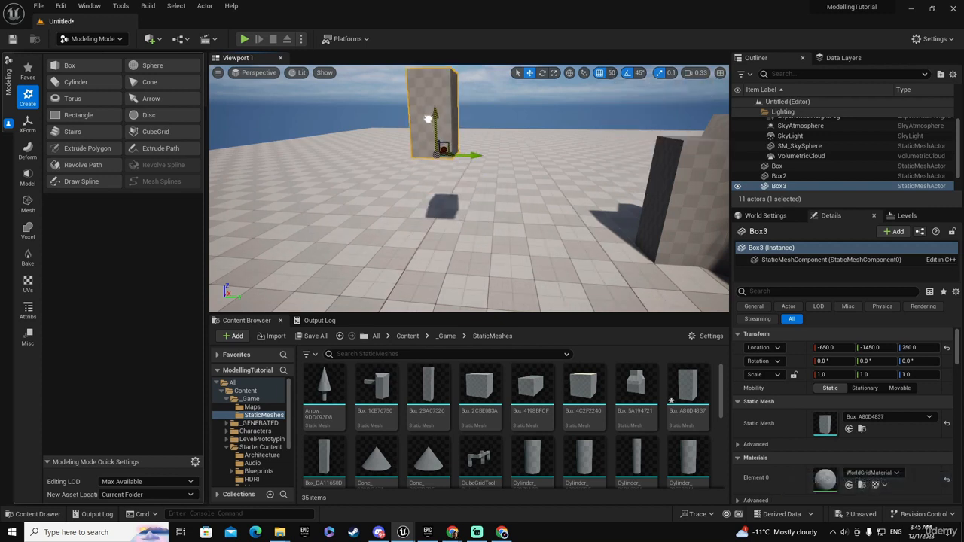
{"action": "right_click_drag", "start_coordinate": [487, 113], "coordinate": [482, 76]}
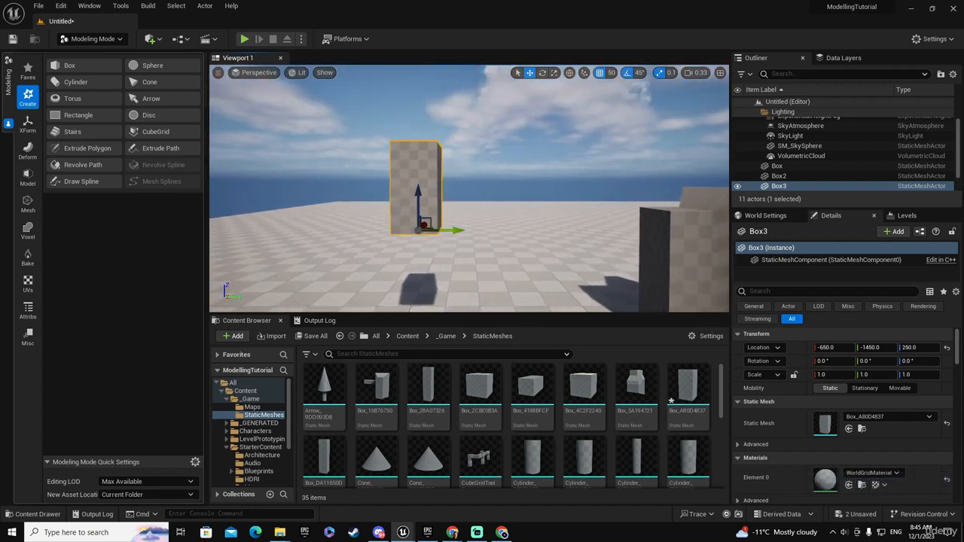
- Start the Subdivide tool on the raised box and inspect its preview from several angles
{"action": "left_click", "coordinate": [28, 178]}
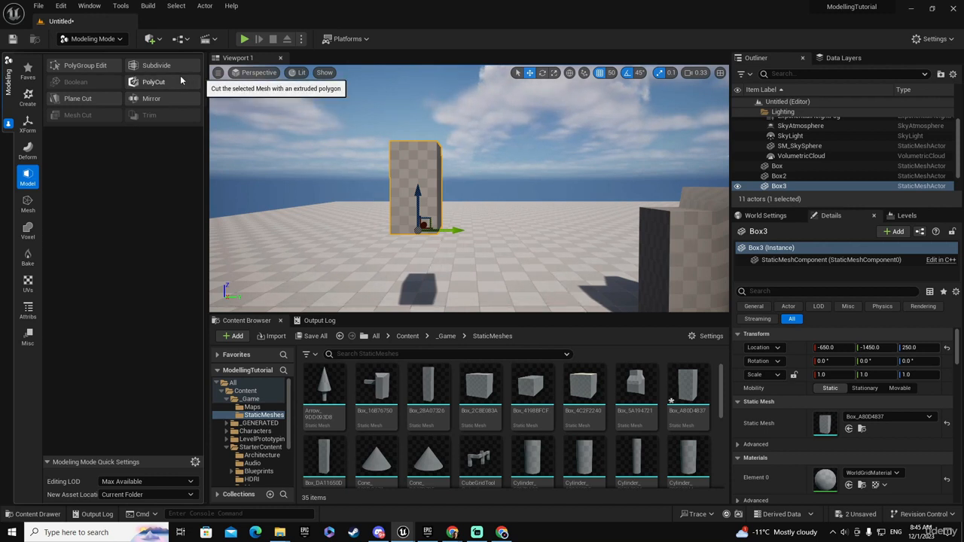
{"action": "left_click", "coordinate": [157, 67]}
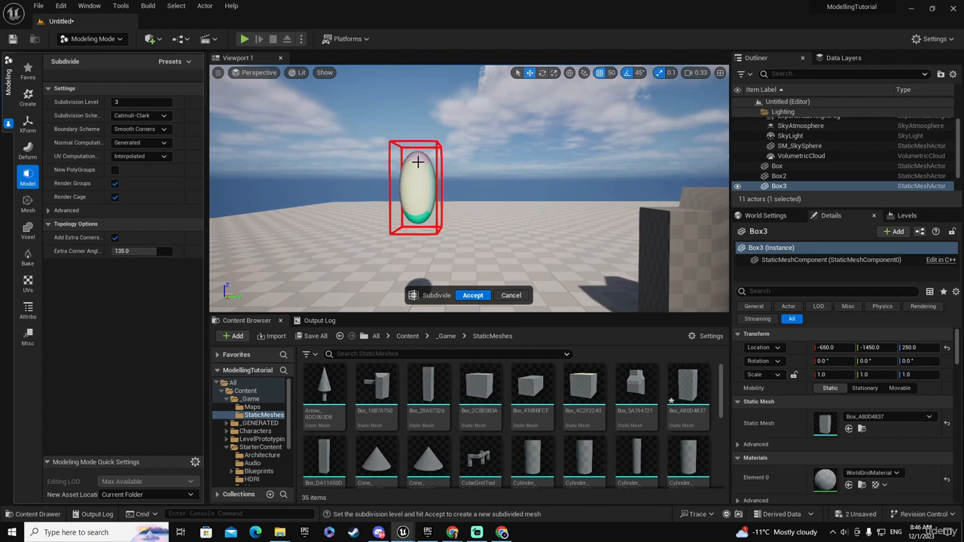
{"action": "scroll", "coordinate": [413, 192], "scroll_direction": "up", "scroll_amount": 3}
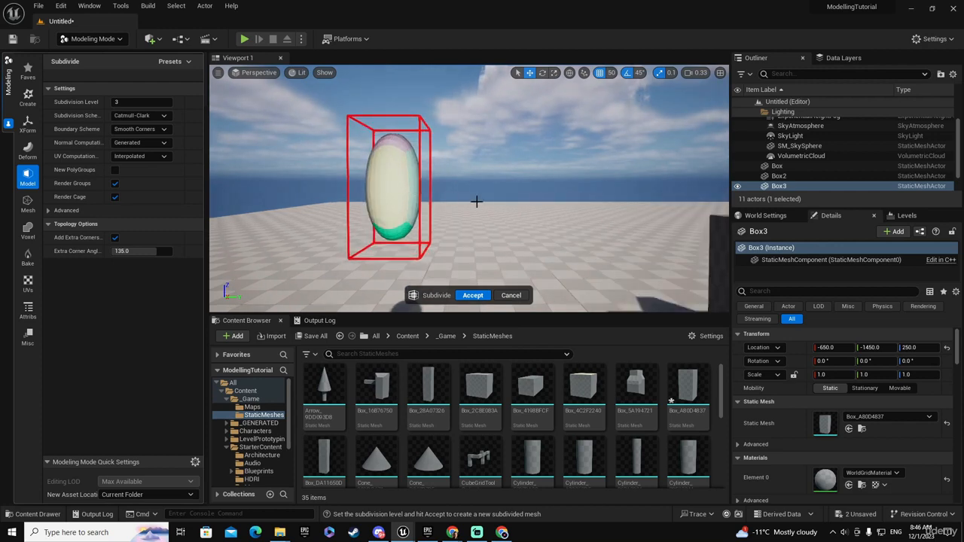
{"action": "key", "text": "a"}
{"action": "right_click_drag", "start_coordinate": [476, 202], "coordinate": [544, 211]}
{"action": "key", "text": "a"}
{"action": "key", "text": "w"}
{"action": "key", "text": "s"}
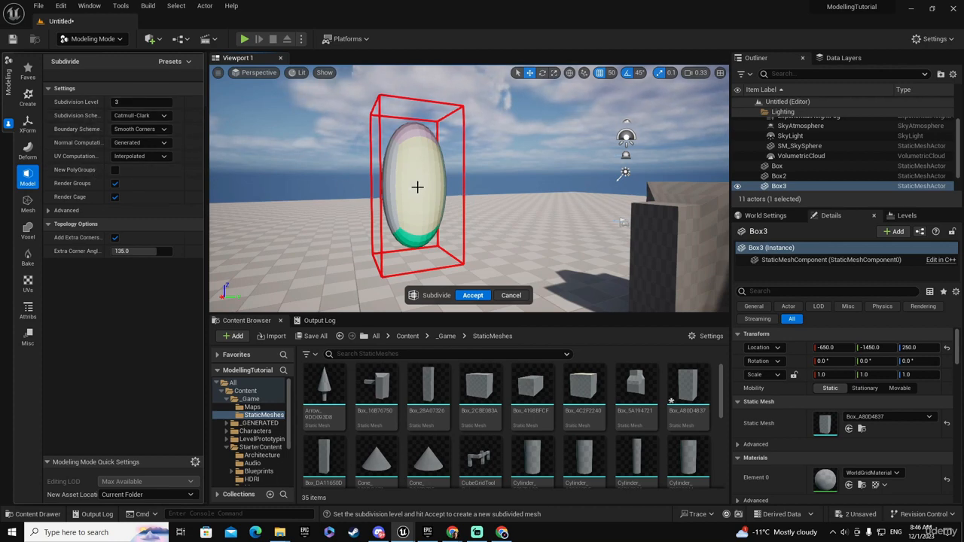
{"action": "mouse_move", "coordinate": [417, 187]}
{"action": "right_mouse_down"}
{"action": "mouse_move", "coordinate": [461, 187]}
{"action": "mouse_move", "coordinate": [418, 186]}
{"action": "right_mouse_up"}
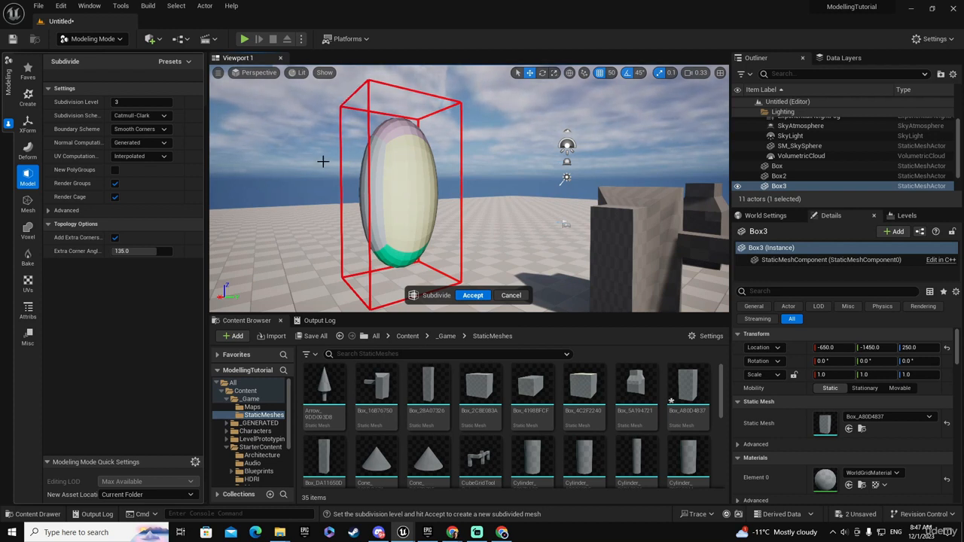
- Try a subdivision level of 6 on the box and reset the level to its default
{"action": "left_click", "coordinate": [125, 105]}
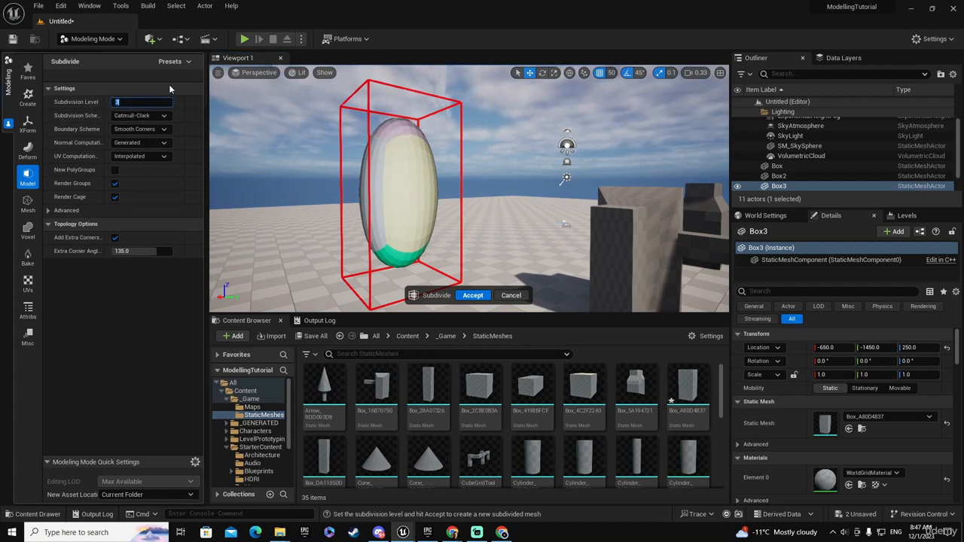
{"action": "type", "text": "6"}
{"action": "key", "text": "Tab"}
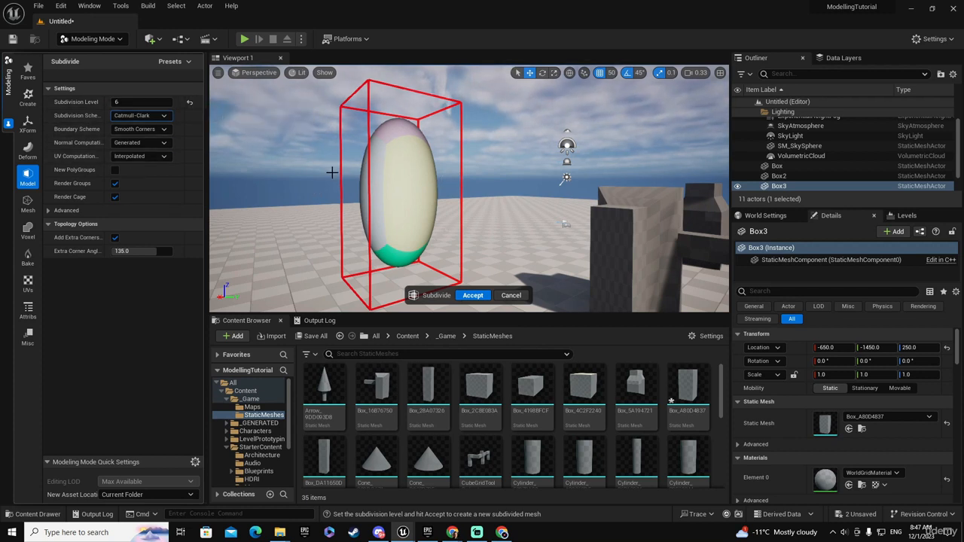
{"action": "left_click", "coordinate": [190, 103]}
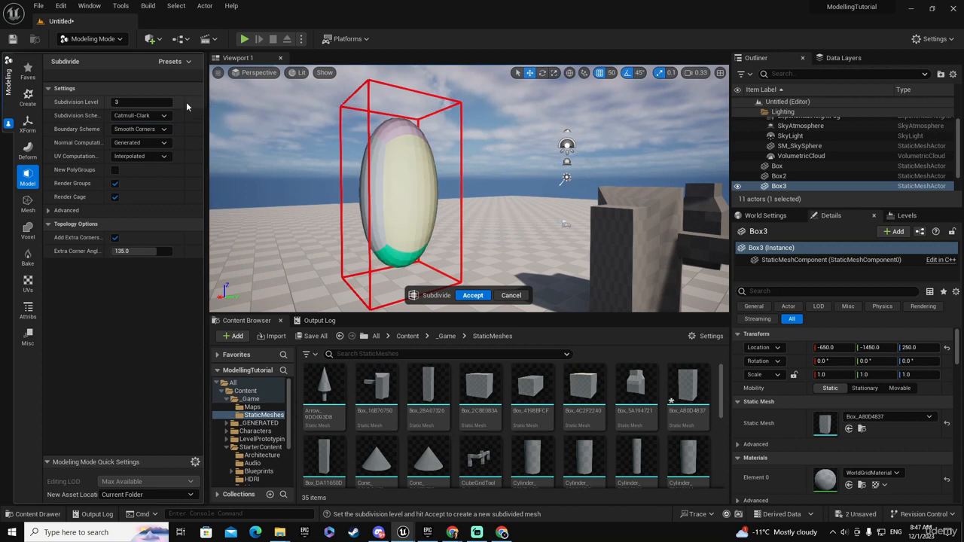
- Try the Bilinear subdivision scheme on the box
{"action": "left_click", "coordinate": [149, 117]}
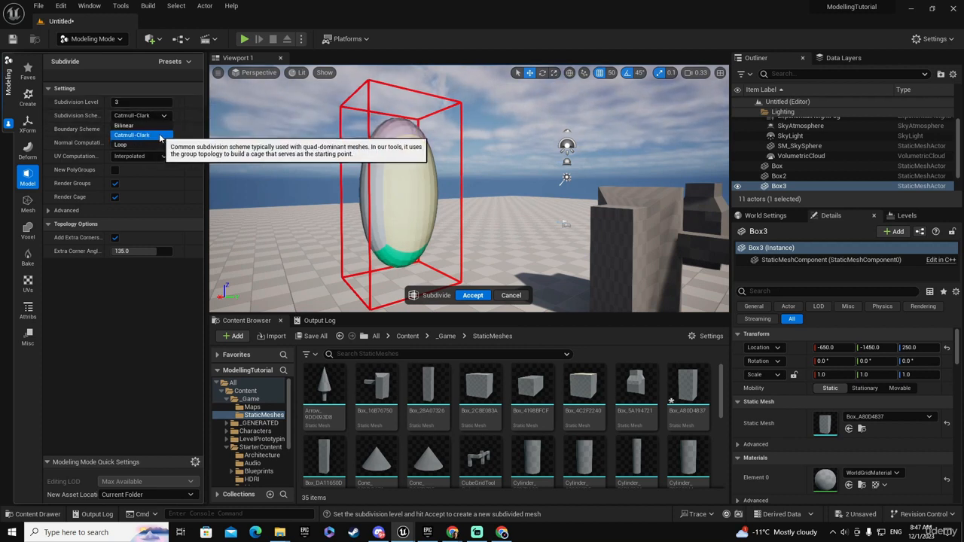
{"action": "left_click", "coordinate": [160, 135]}
{"action": "left_click", "coordinate": [149, 116]}
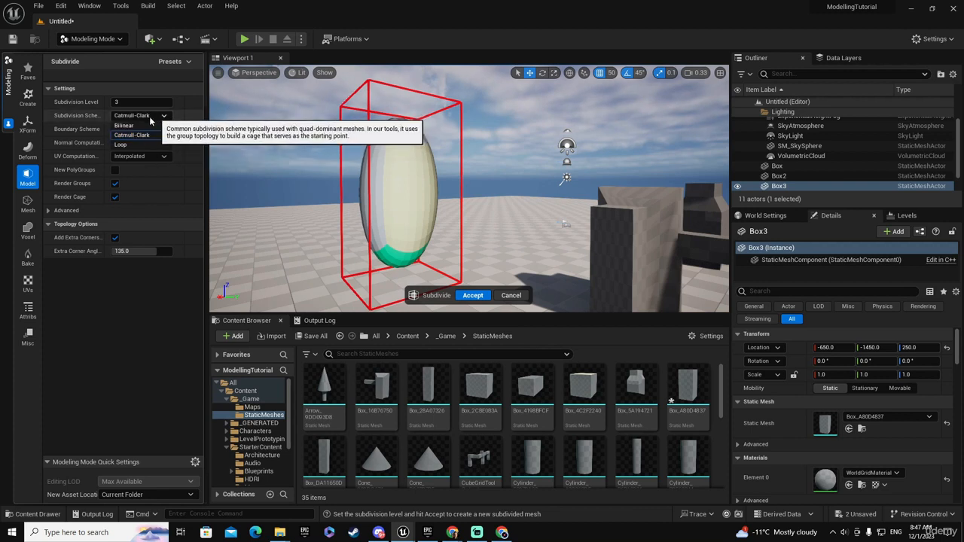
{"action": "left_click", "coordinate": [139, 125]}
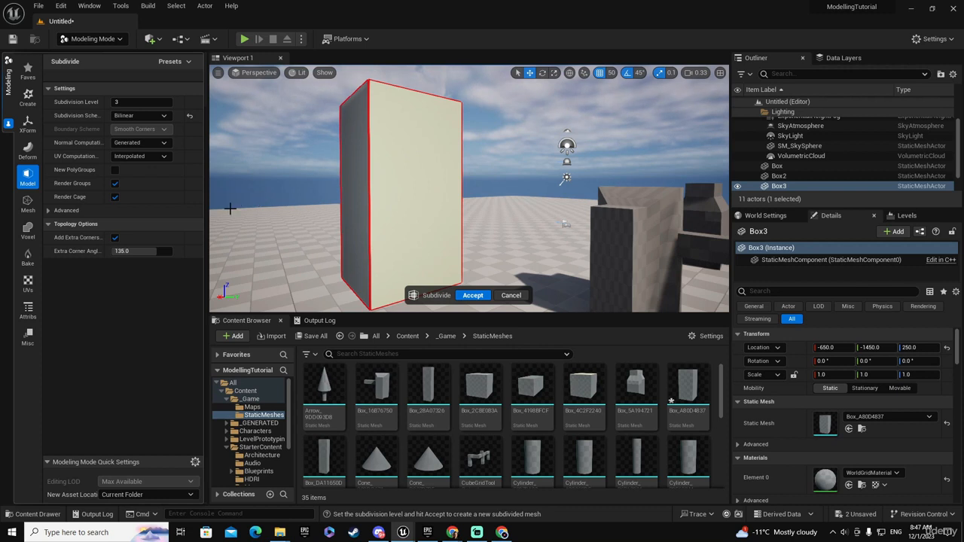
- Subdivide the box using the Catmull-Clark scheme with normal computation set to None
{"action": "left_click", "coordinate": [154, 143]}
{"action": "left_click", "coordinate": [143, 173]}
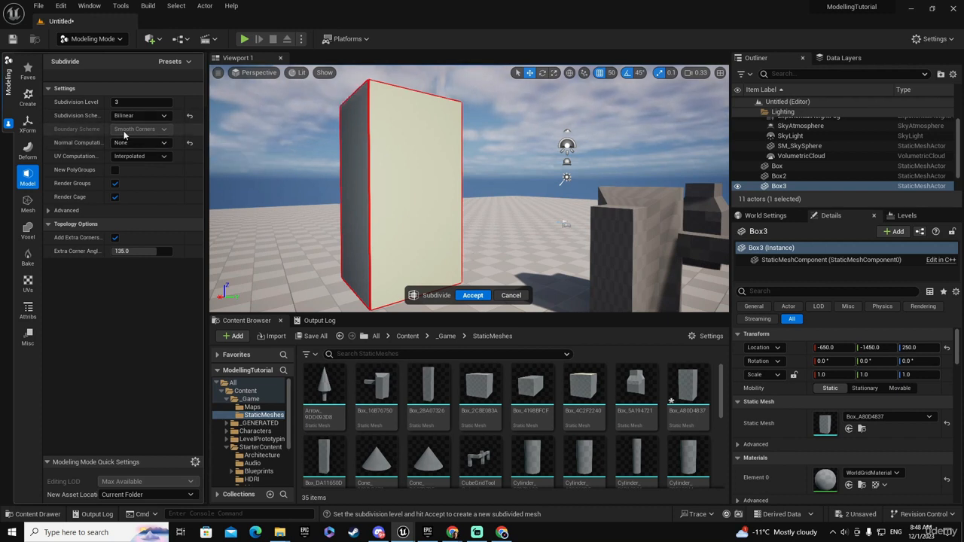
{"action": "left_click", "coordinate": [127, 118]}
{"action": "left_click", "coordinate": [132, 135]}
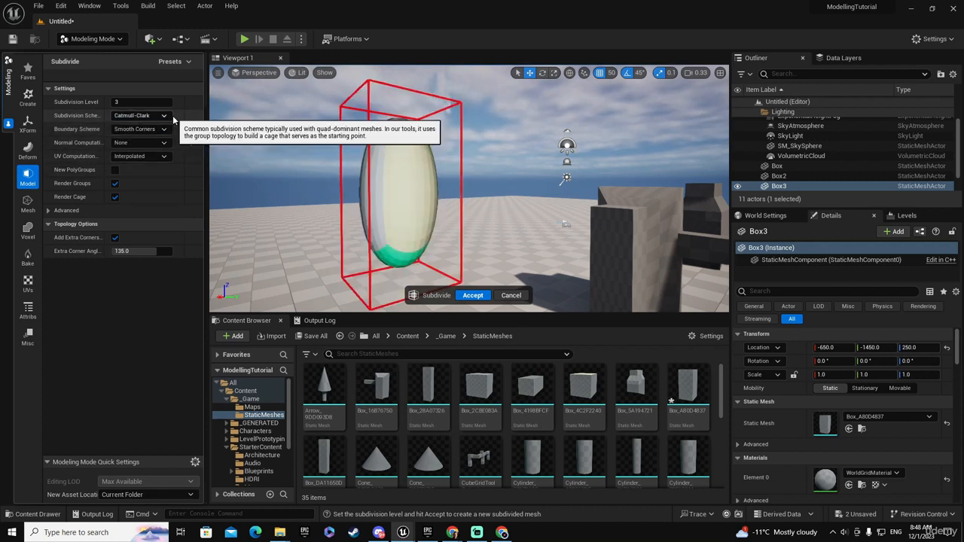
{"action": "left_click", "coordinate": [120, 103]}
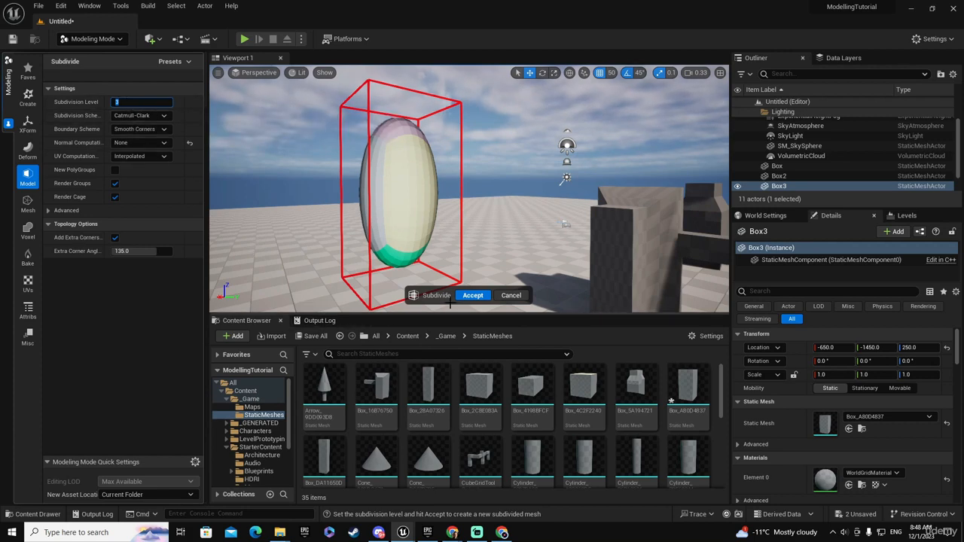
{"action": "left_click", "coordinate": [471, 296]}
- Examine the shape and surface of the subdivided box from several sides
{"action": "right_click_drag", "start_coordinate": [467, 259], "coordinate": [436, 269]}
{"action": "key", "text": "a"}
{"action": "right_click_drag", "start_coordinate": [469, 189], "coordinate": [676, 204]}
{"action": "right_click_drag", "start_coordinate": [469, 188], "coordinate": [366, 181]}
{"action": "key", "text": "d"}
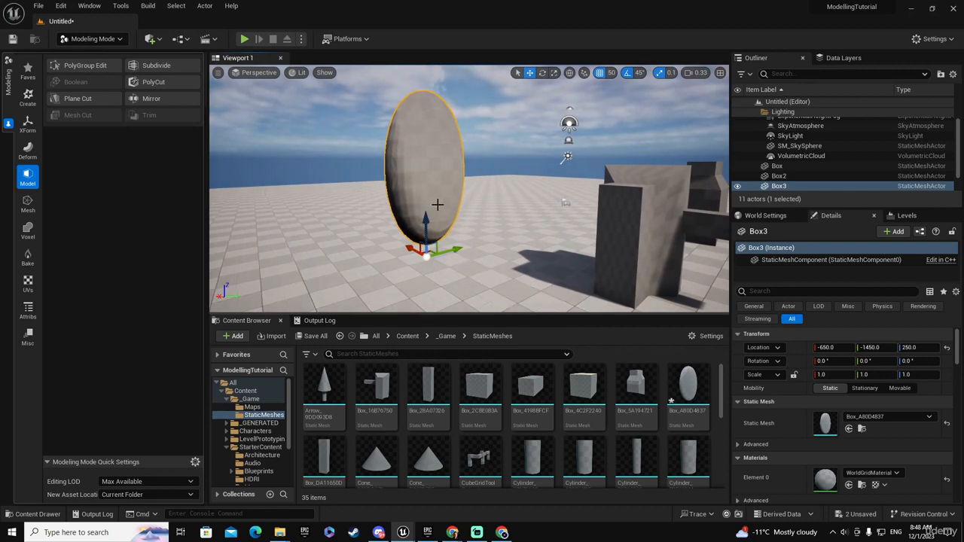
{"action": "right_click_drag", "start_coordinate": [437, 204], "coordinate": [437, 170]}
{"action": "key", "text": "a"}
{"action": "key", "text": "d"}
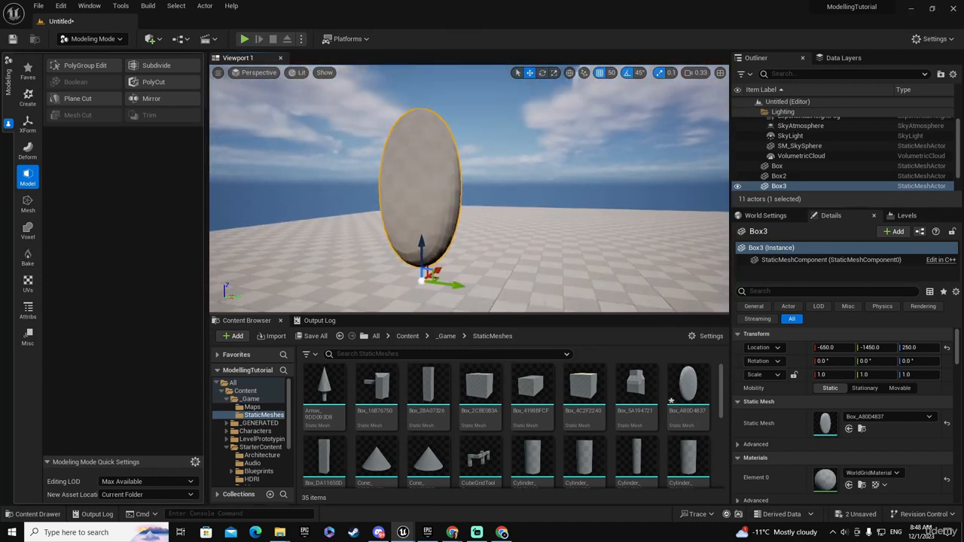